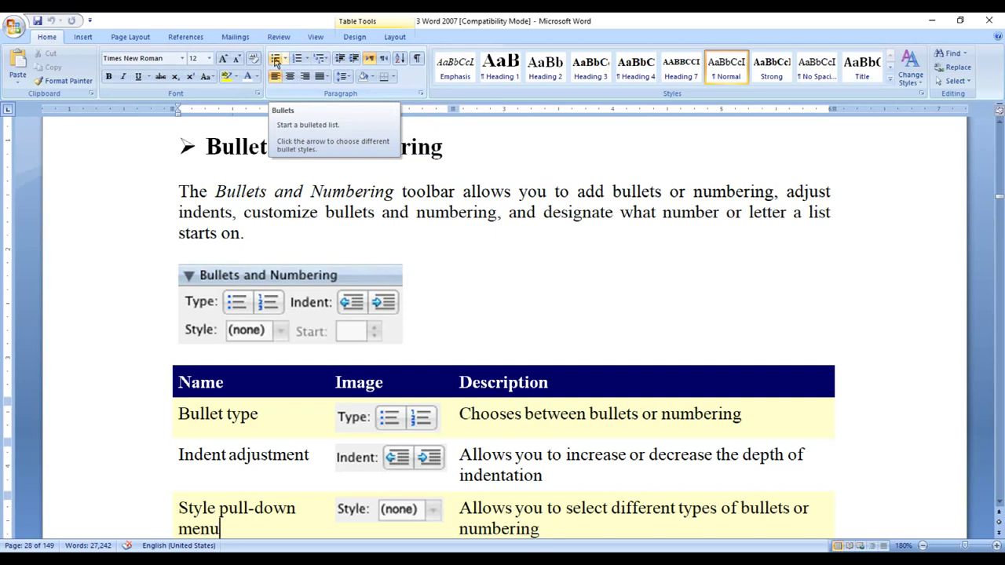
Apply a bullet to the intro paragraph, undo it, and open the bullet styles gallery.
{"action": "left_click", "coordinate": [183, 192]}
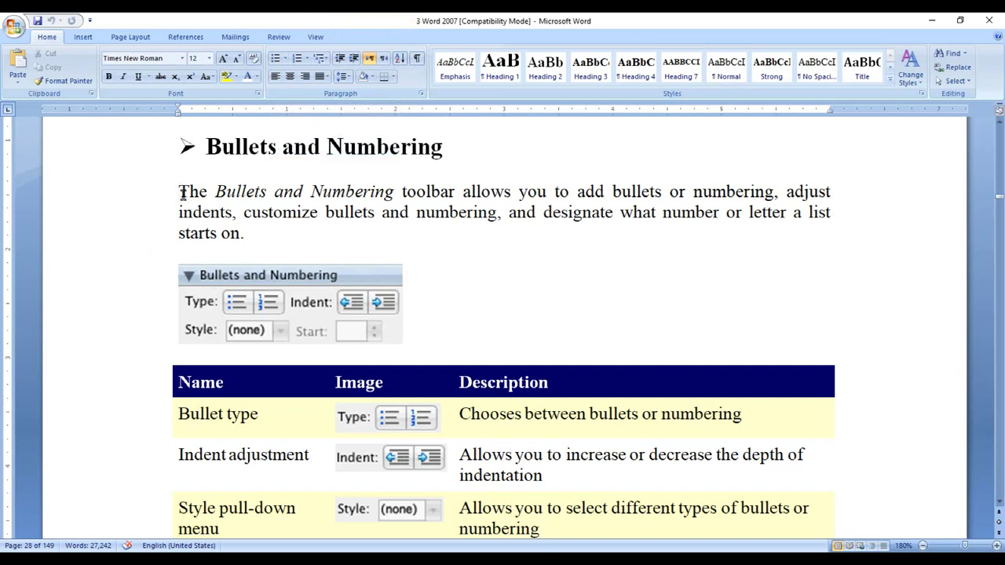
{"action": "left_click", "coordinate": [275, 59]}
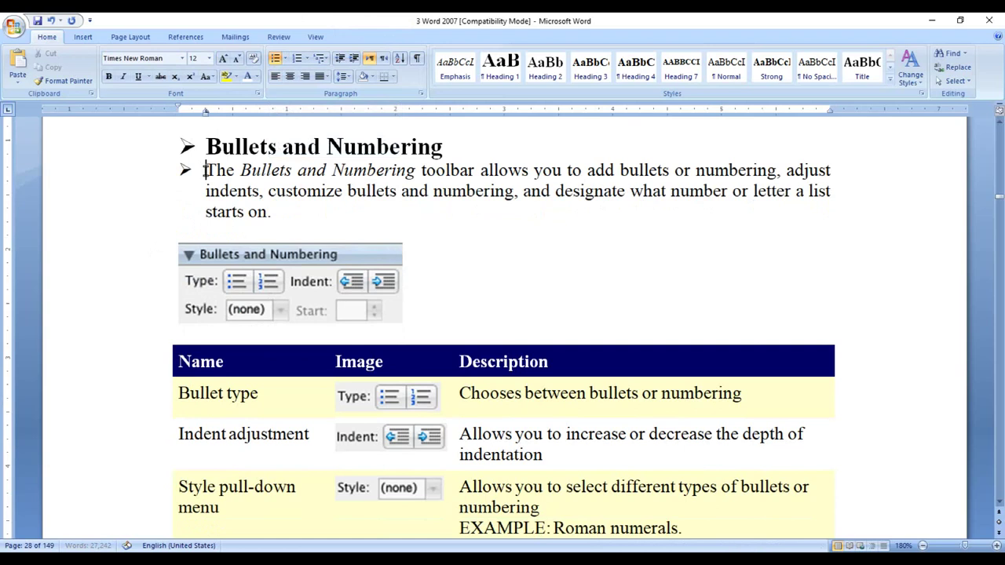
{"action": "key", "text": "ctrl+z"}
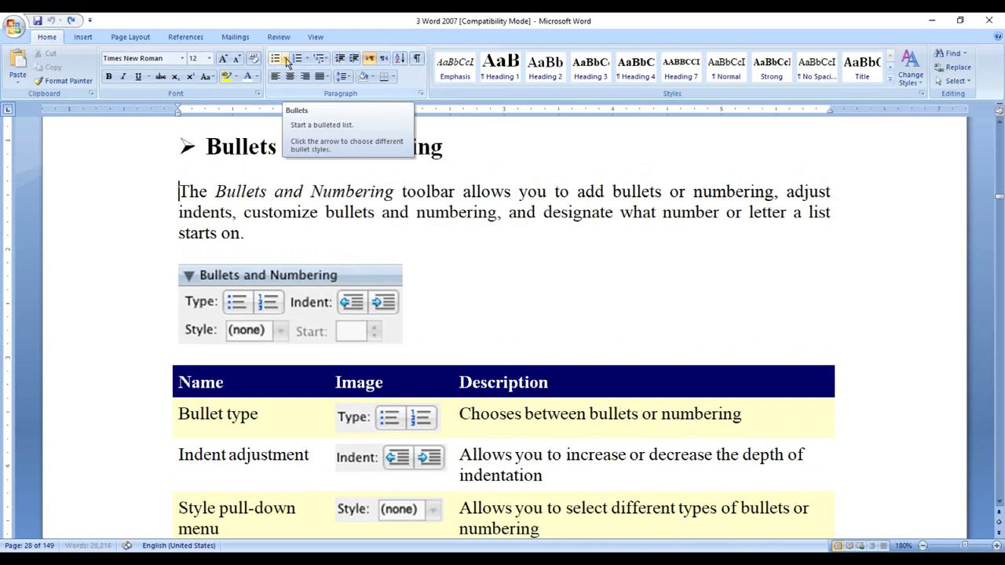
{"action": "left_click", "coordinate": [287, 60]}
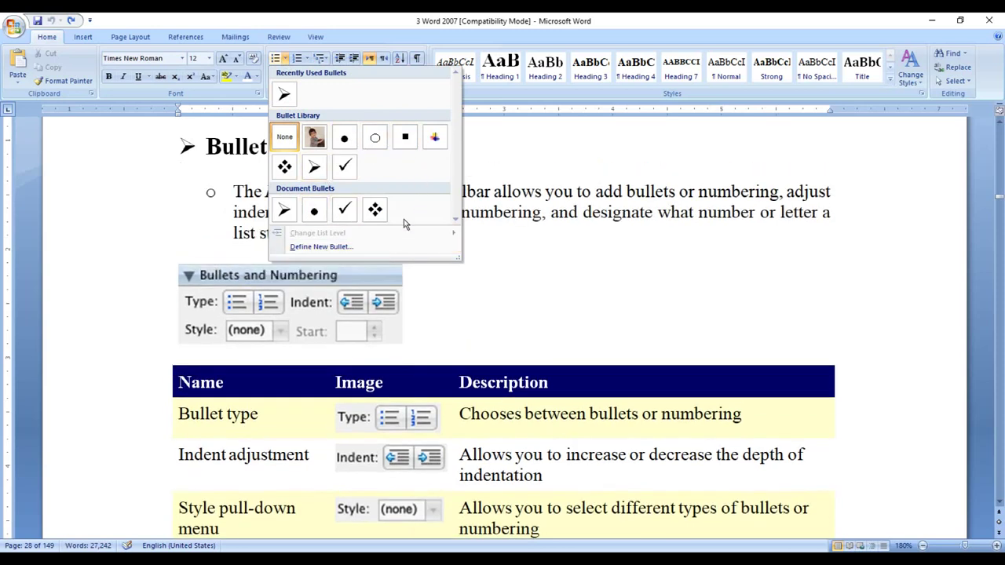
In Define New Bullet, preview the Sitka Small and Segoe Print symbol fonts, then cancel without choosing one.
{"action": "left_click", "coordinate": [330, 249]}
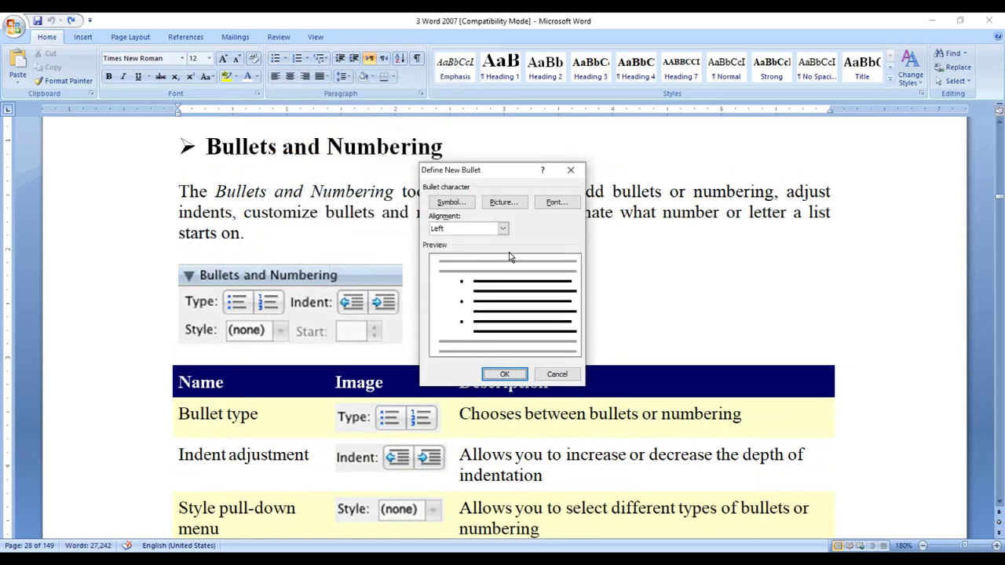
{"action": "left_click", "coordinate": [455, 204]}
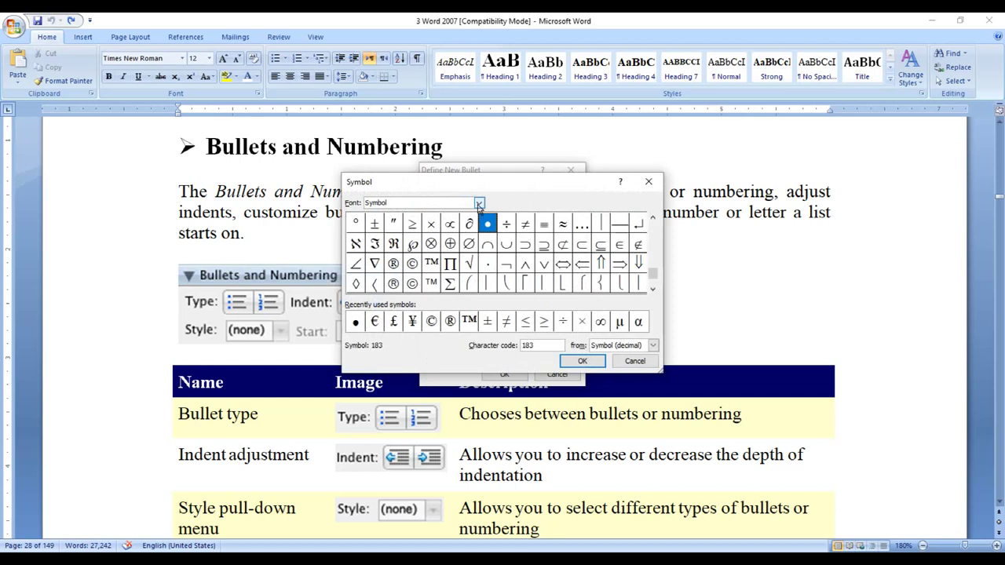
{"action": "left_click", "coordinate": [479, 204]}
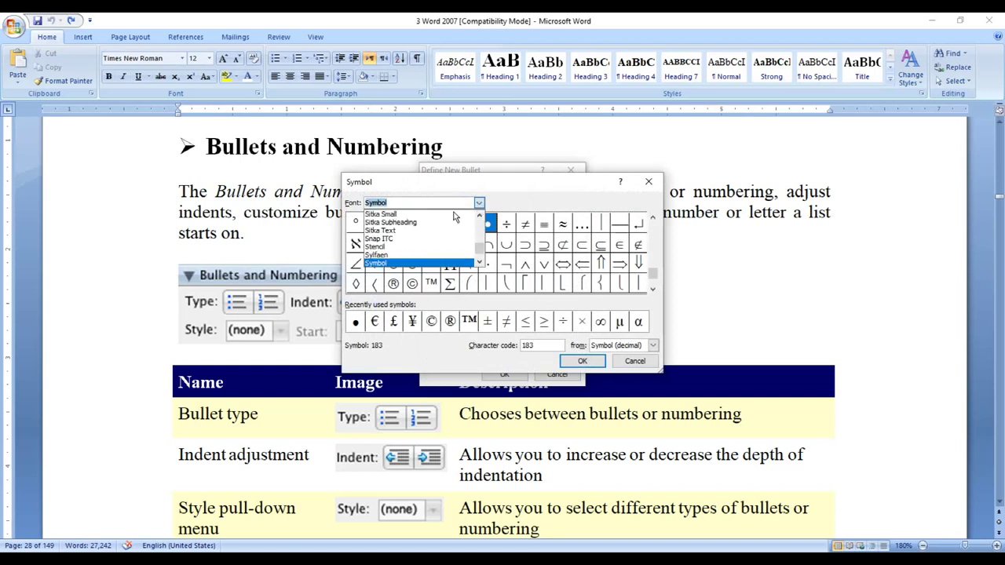
{"action": "left_click", "coordinate": [424, 214]}
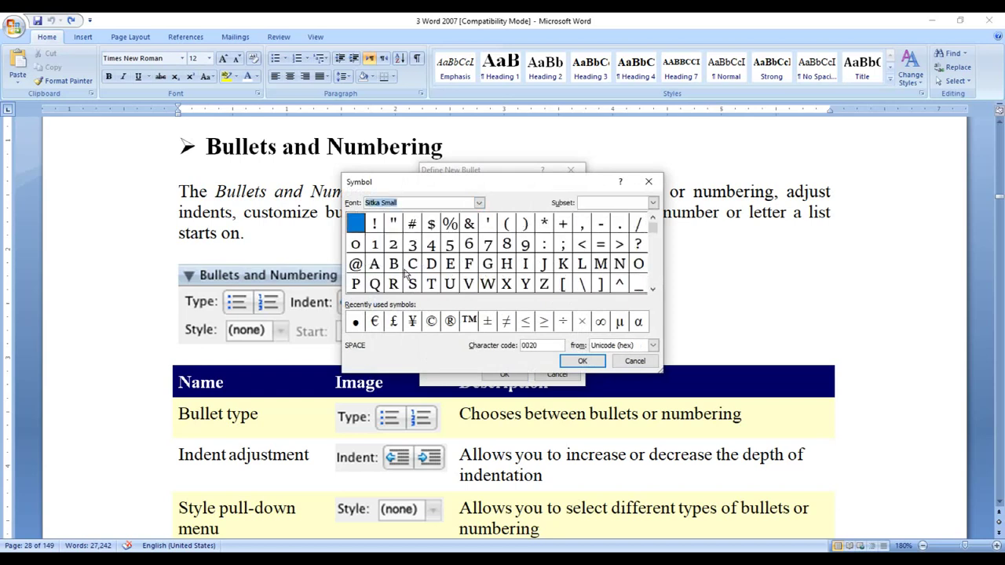
{"action": "left_click", "coordinate": [479, 205]}
{"action": "scroll", "coordinate": [407, 220], "scroll_direction": "up", "scroll_amount": 2}
{"action": "scroll", "coordinate": [408, 220], "scroll_direction": "up", "scroll_amount": 1}
{"action": "scroll", "coordinate": [407, 214], "scroll_direction": "up", "scroll_amount": 2}
{"action": "left_click", "coordinate": [407, 214]}
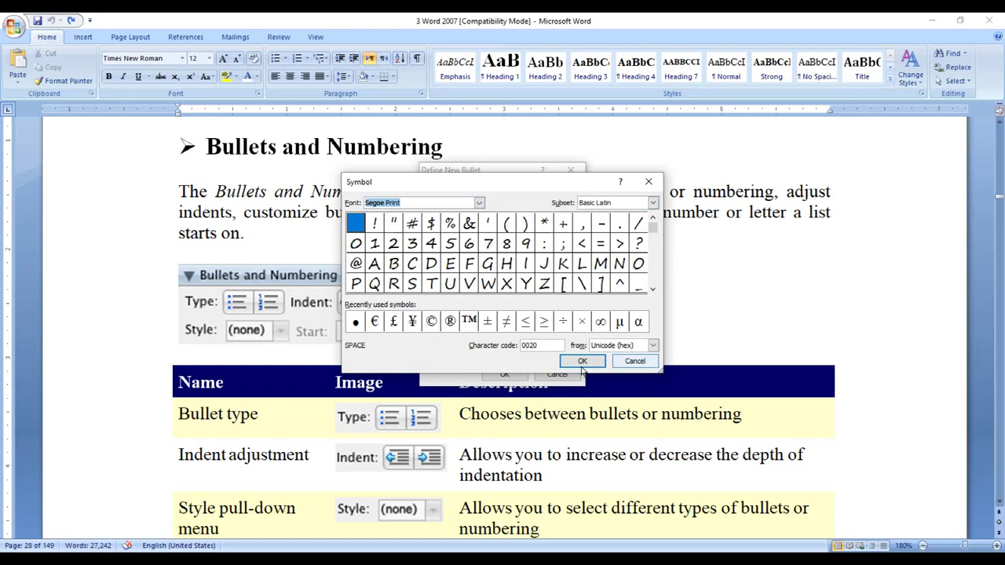
{"action": "left_click", "coordinate": [635, 362]}
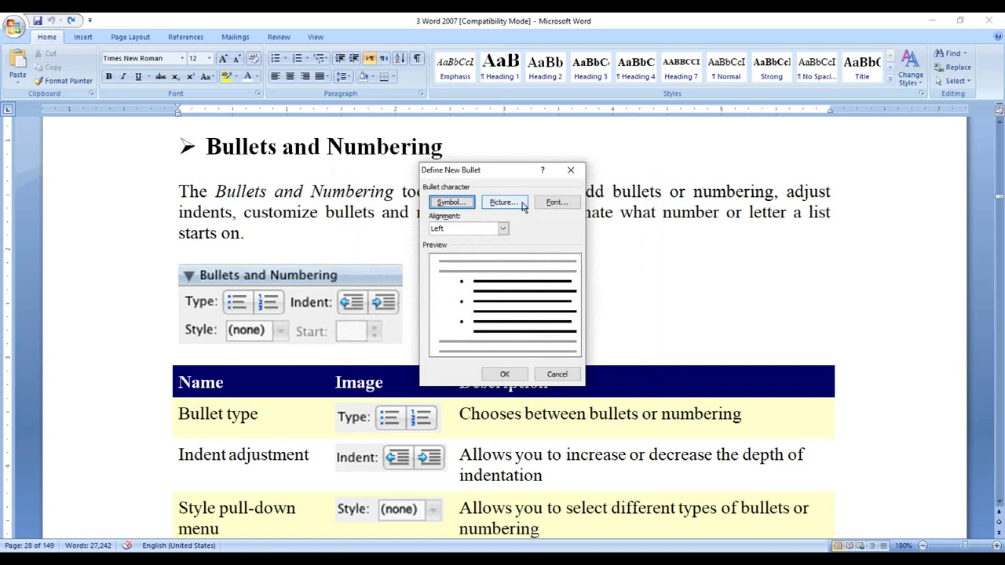
{"action": "left_click", "coordinate": [524, 205]}
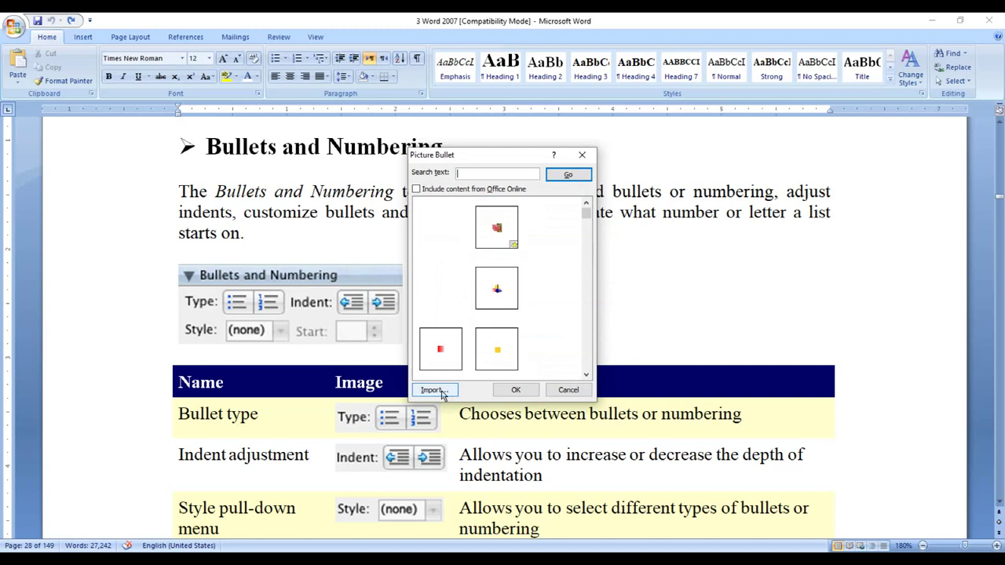
{"action": "left_click", "coordinate": [574, 395]}
{"action": "left_click", "coordinate": [567, 205]}
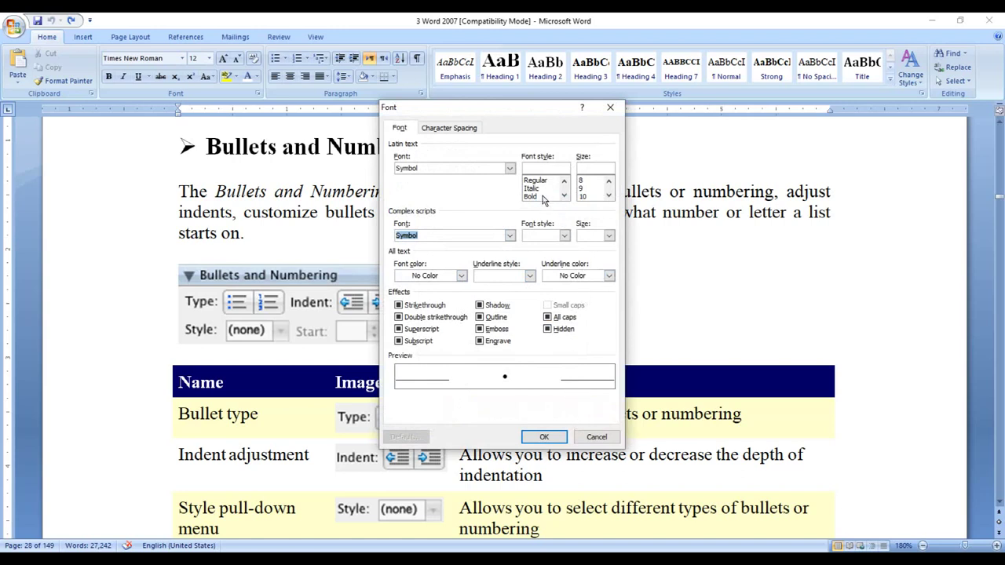
{"action": "left_click", "coordinate": [595, 443]}
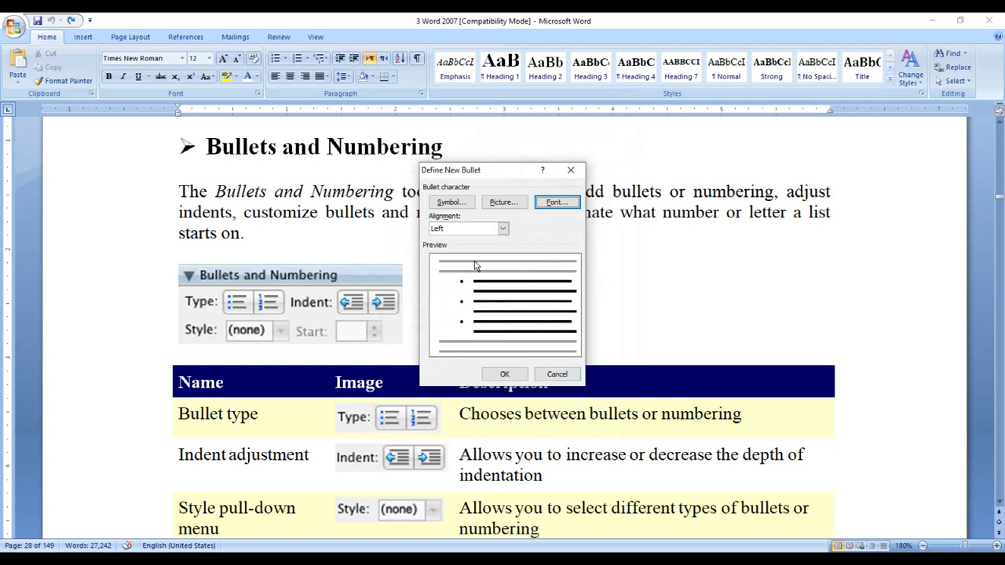
Keep the bullet alignment at Left and cancel the Define New Bullet dialog.
{"action": "left_click", "coordinate": [503, 229]}
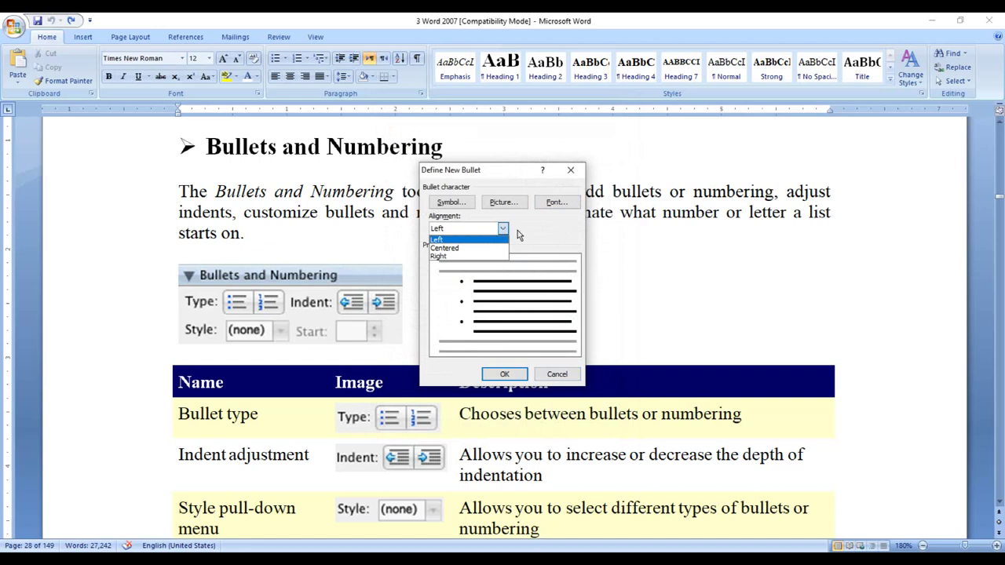
{"action": "left_click", "coordinate": [436, 239]}
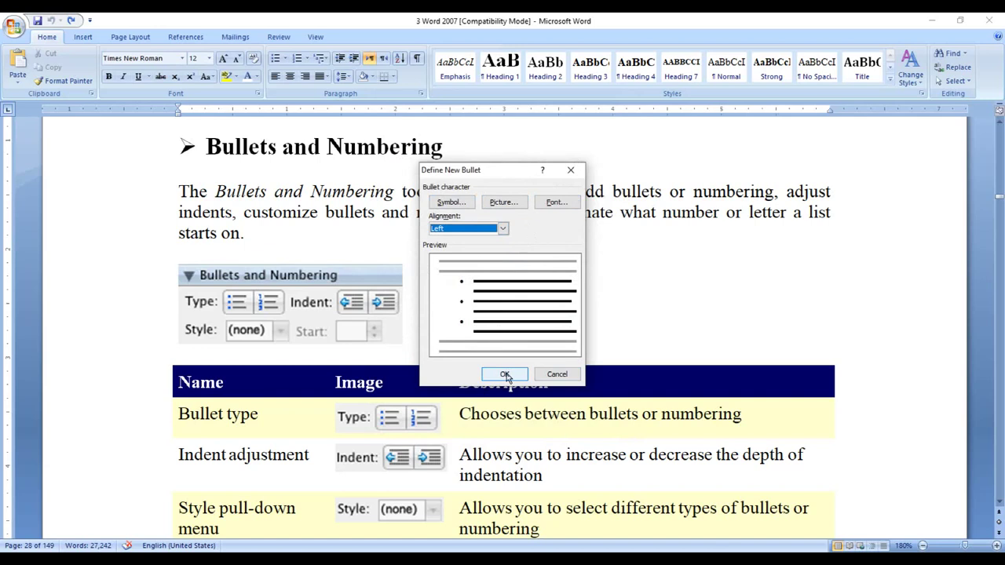
{"action": "left_click", "coordinate": [552, 376]}
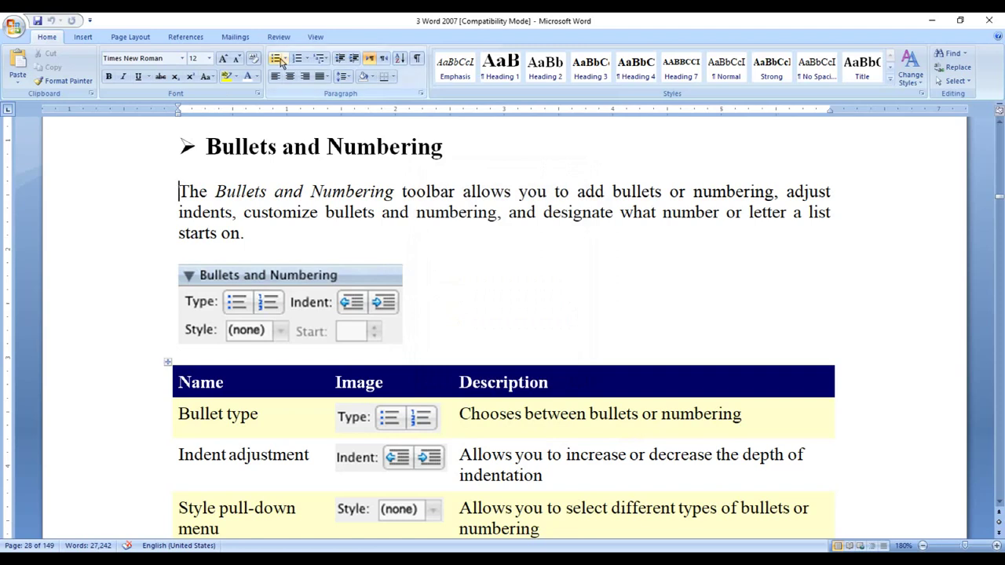
{"action": "left_click", "coordinate": [286, 61]}
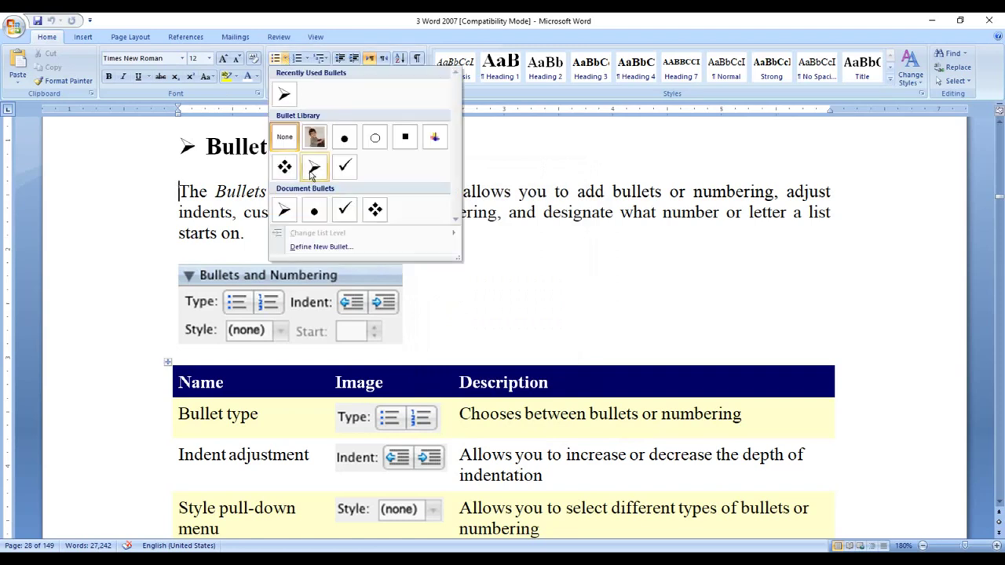
Bullet the intro paragraph with a round dot, then adjust its first-line and hanging indents on the ruler.
{"action": "left_click", "coordinate": [315, 216]}
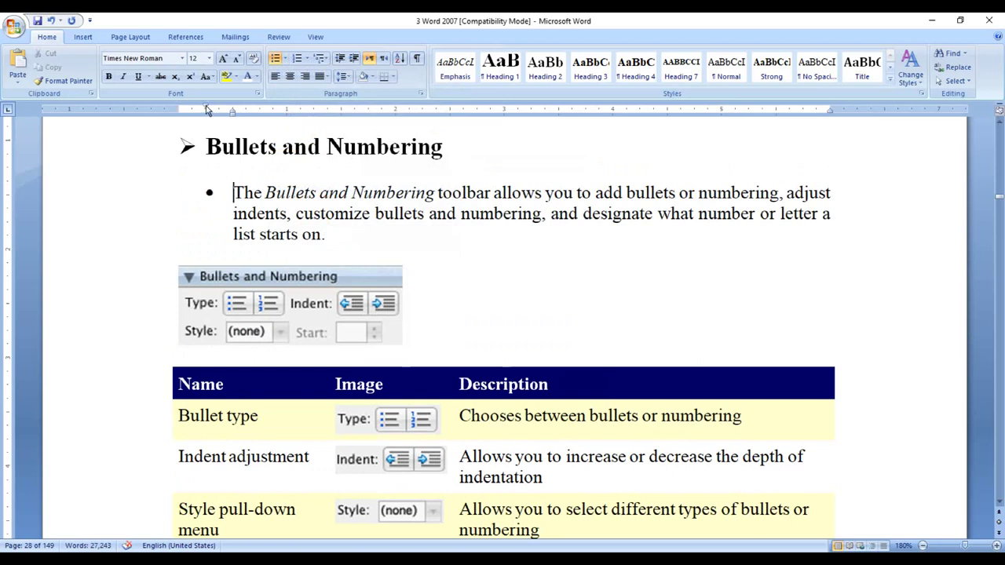
{"action": "left_click_drag", "start_coordinate": [207, 110], "coordinate": [209, 109]}
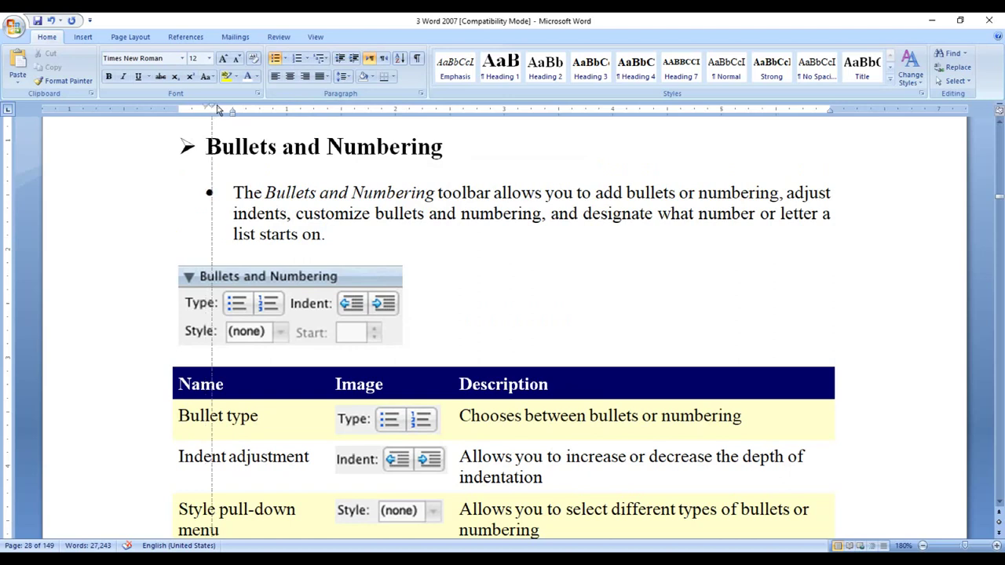
{"action": "left_click_drag", "start_coordinate": [209, 109], "coordinate": [228, 109]}
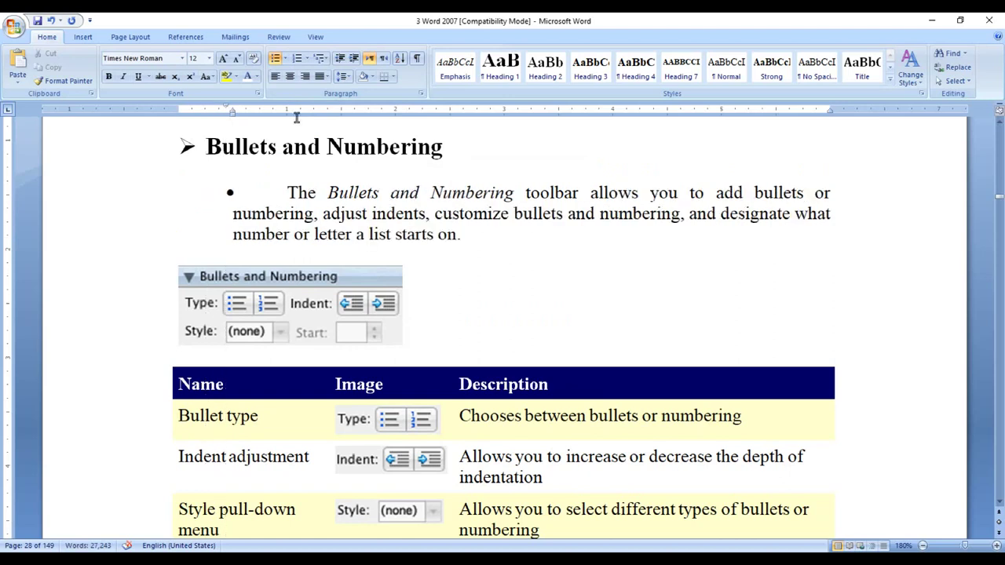
{"action": "left_click_drag", "start_coordinate": [229, 107], "coordinate": [191, 112]}
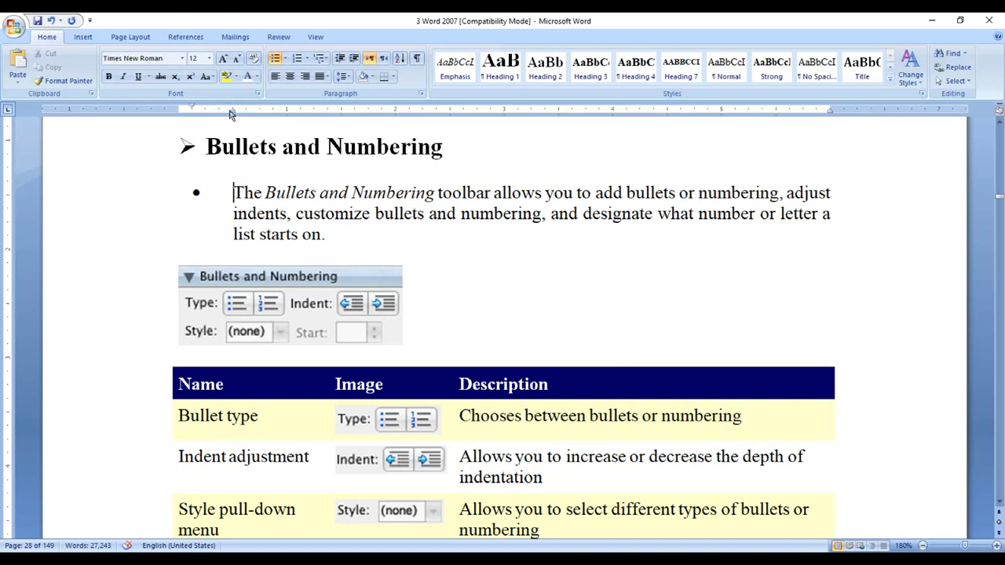
{"action": "left_click_drag", "start_coordinate": [233, 115], "coordinate": [219, 116]}
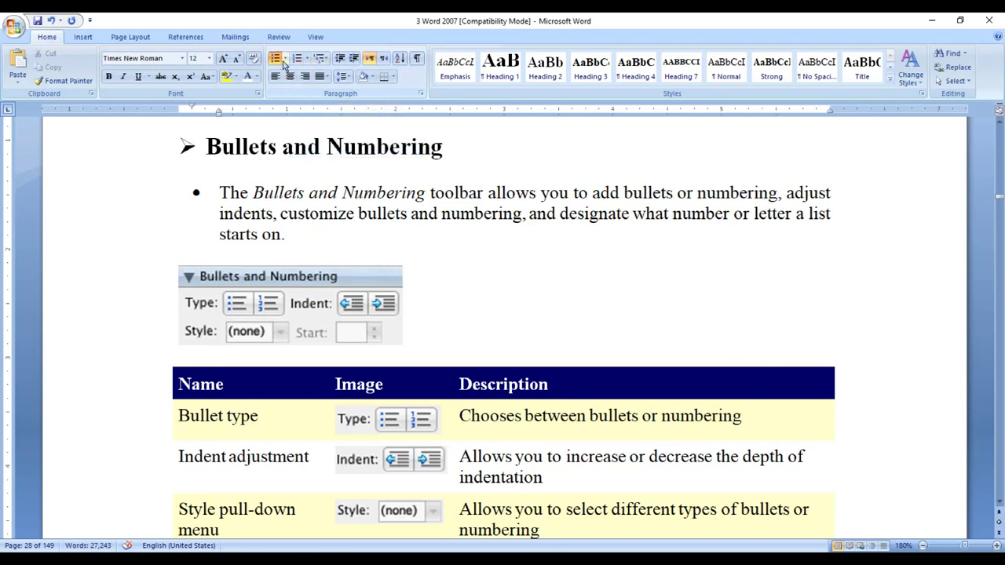
{"action": "left_click", "coordinate": [296, 63]}
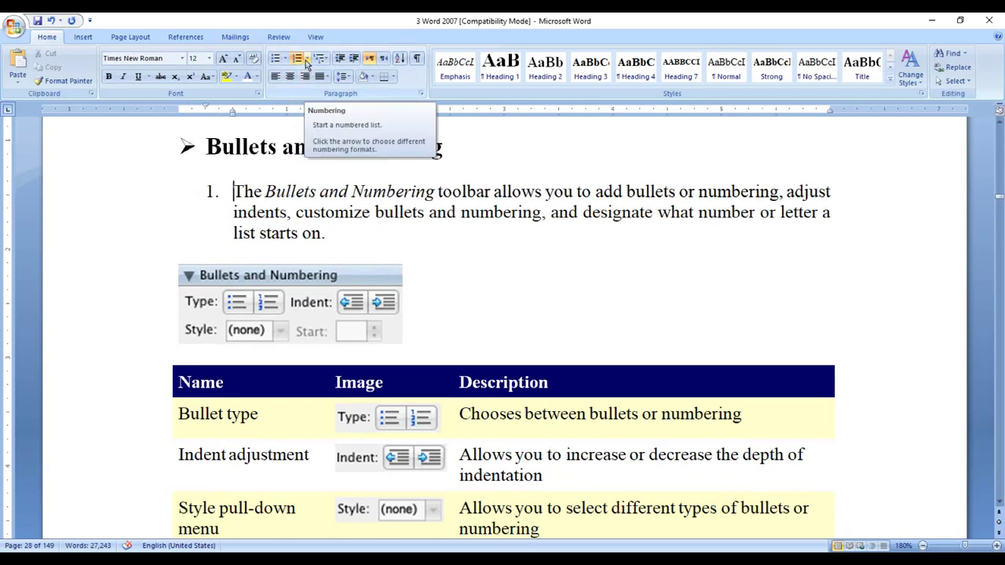
Choose Define New Number Format from the numbering formats gallery.
{"action": "left_click", "coordinate": [308, 59]}
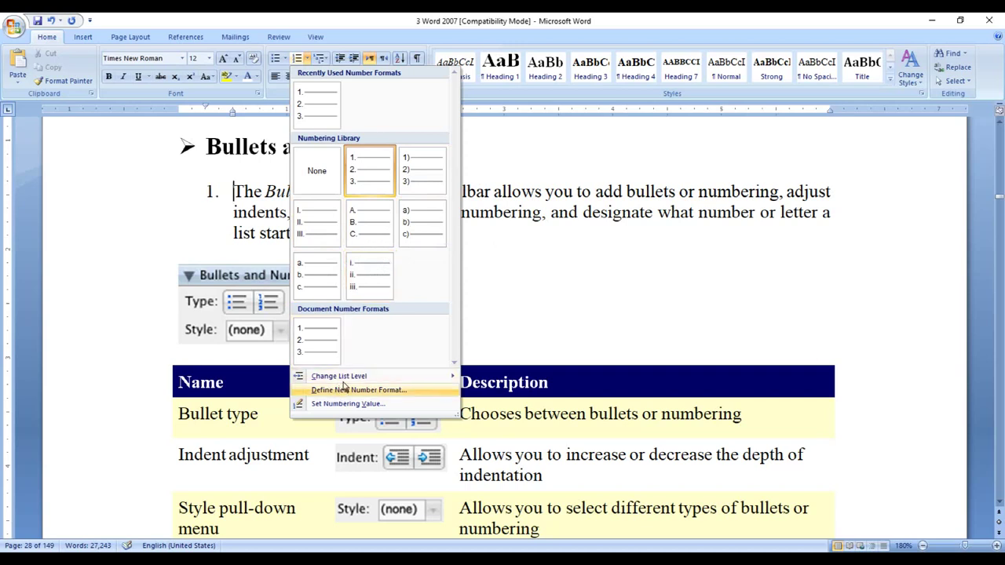
{"action": "mouse_move", "coordinate": [340, 376]}
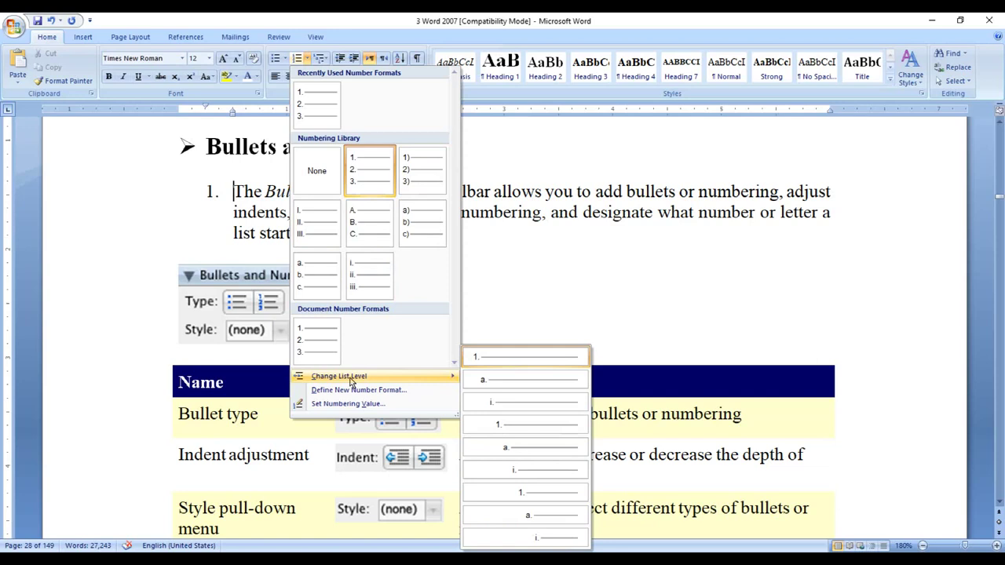
{"action": "left_click", "coordinate": [351, 392]}
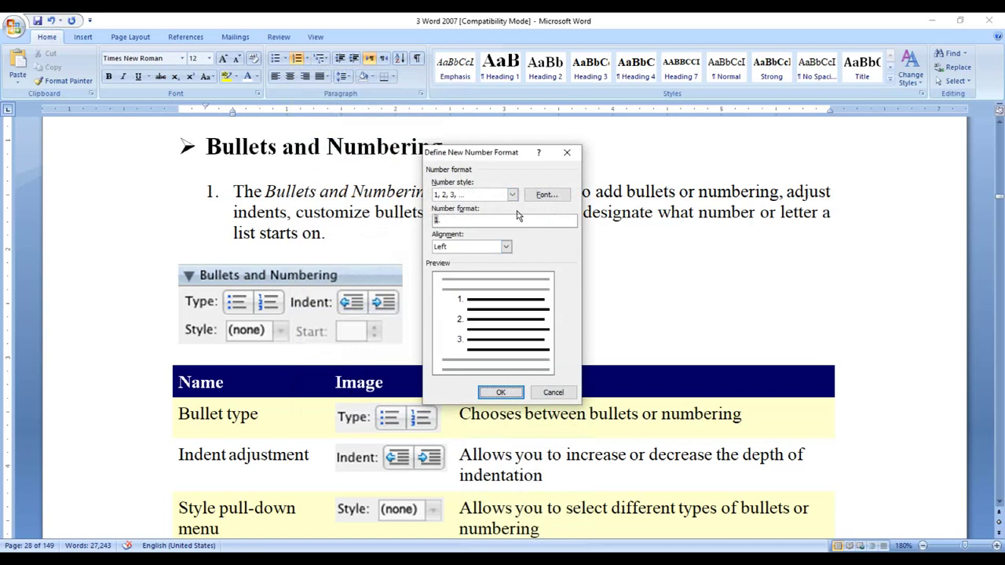
Keep the 1, 2, 3 number style and close the number Font settings unchanged.
{"action": "left_click", "coordinate": [513, 195]}
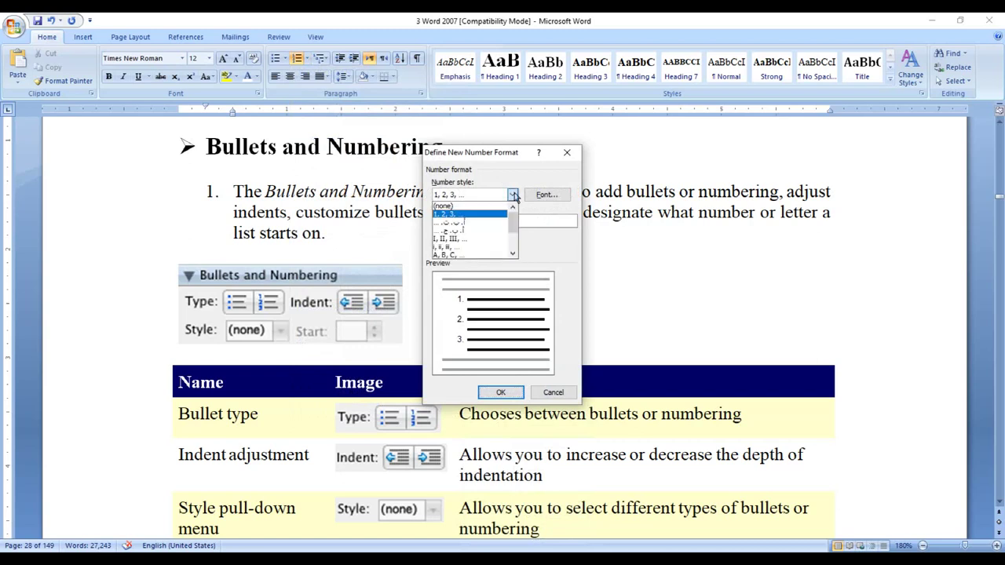
{"action": "left_click", "coordinate": [516, 242]}
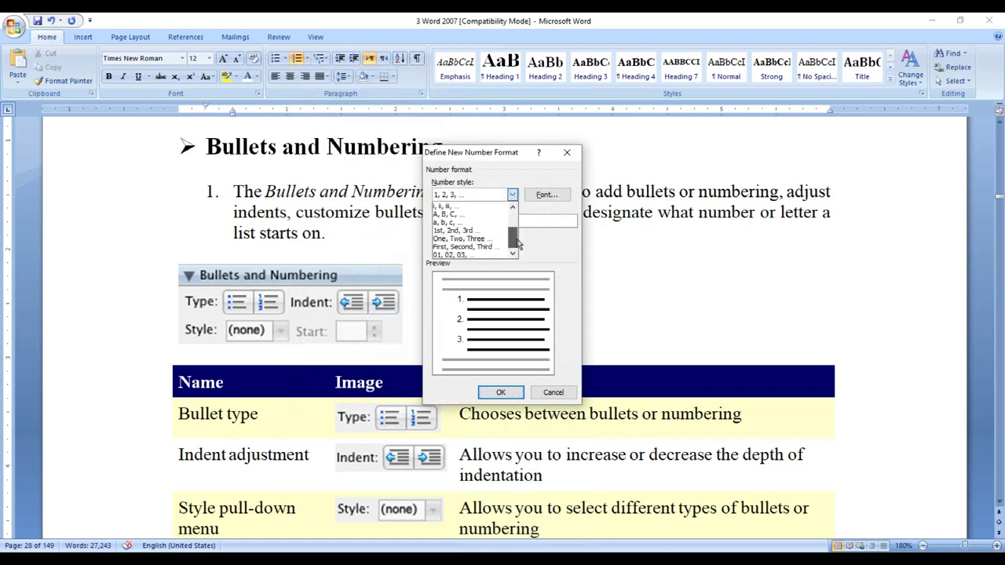
{"action": "left_click_drag", "start_coordinate": [514, 237], "coordinate": [522, 206]}
{"action": "left_click", "coordinate": [512, 194]}
{"action": "left_click", "coordinate": [552, 196]}
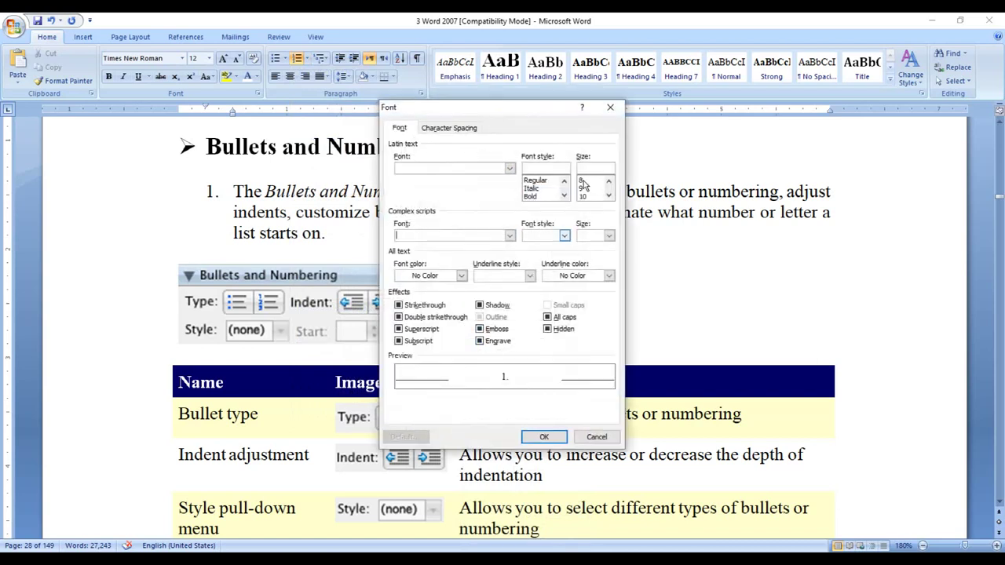
{"action": "left_click", "coordinate": [611, 107]}
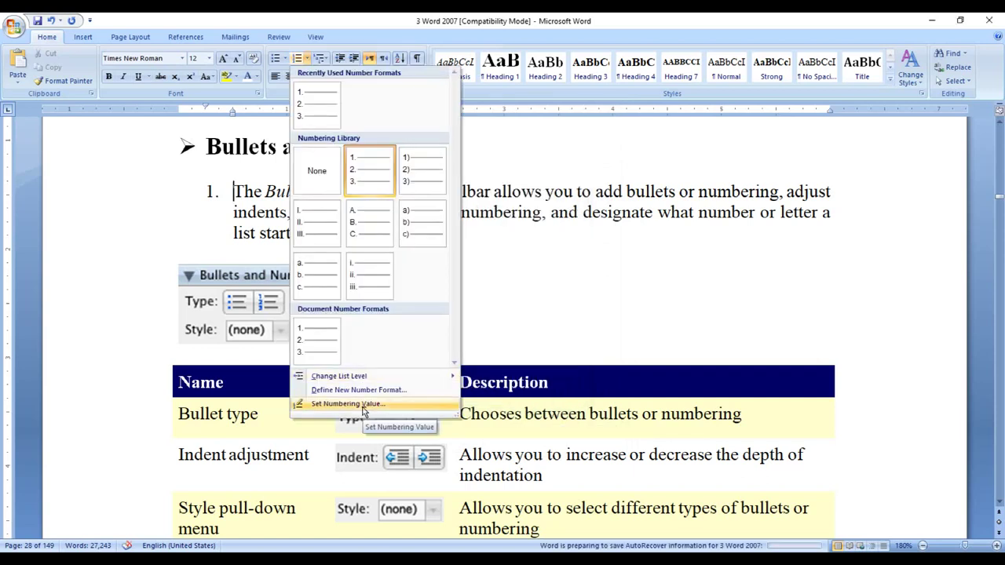
Use Set Numbering Value to start a new list at 16.
{"action": "left_click", "coordinate": [363, 404]}
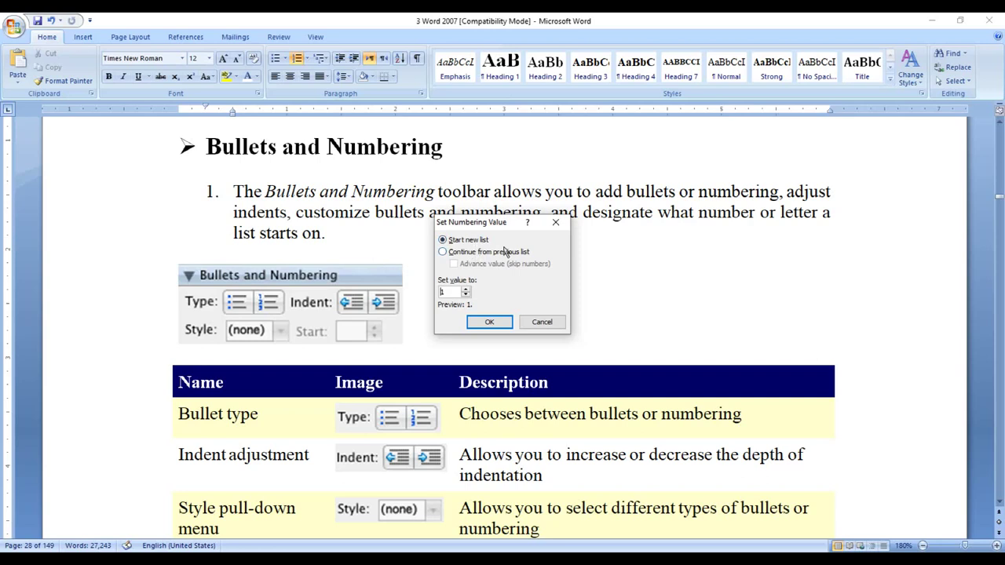
{"action": "double_click", "coordinate": [443, 292]}
{"action": "type", "text": "16"}
{"action": "left_click", "coordinate": [492, 323]}
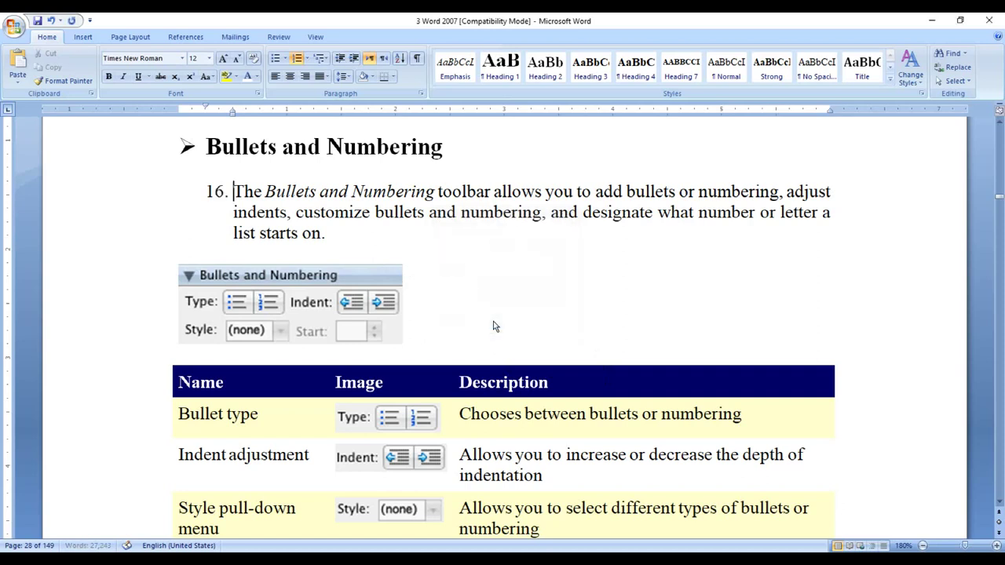
{"action": "left_click", "coordinate": [216, 192]}
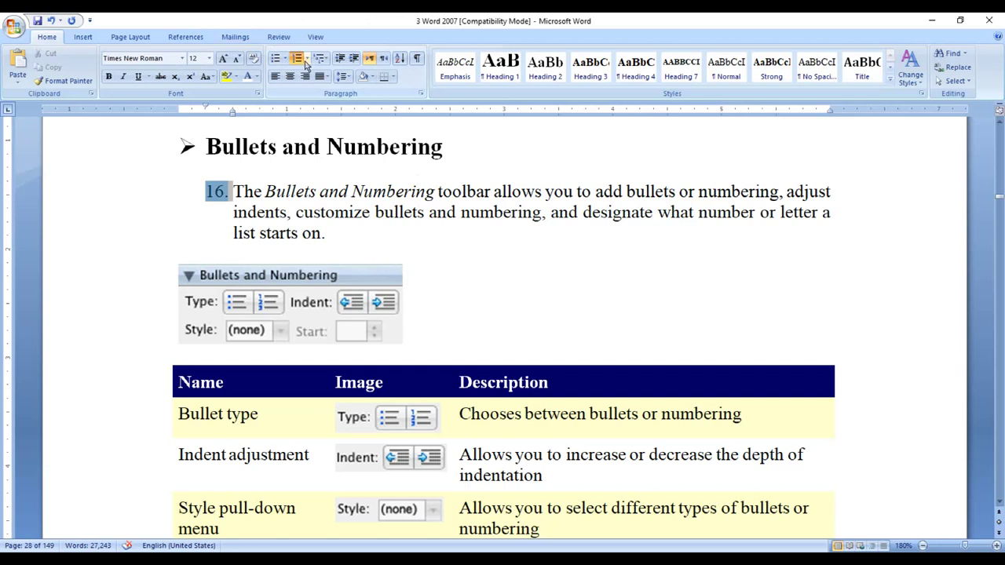
{"action": "left_click", "coordinate": [307, 59]}
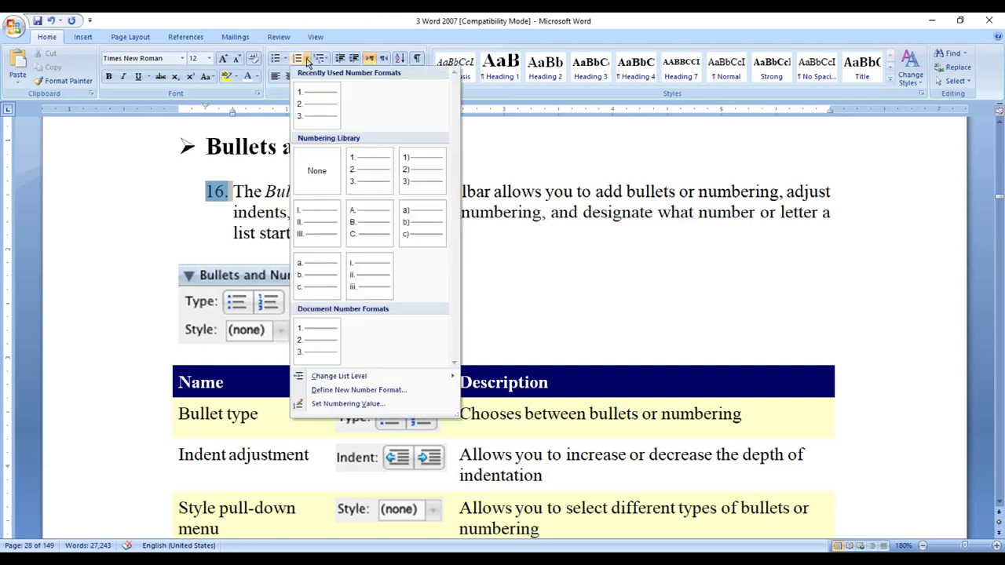
{"action": "left_click", "coordinate": [307, 59]}
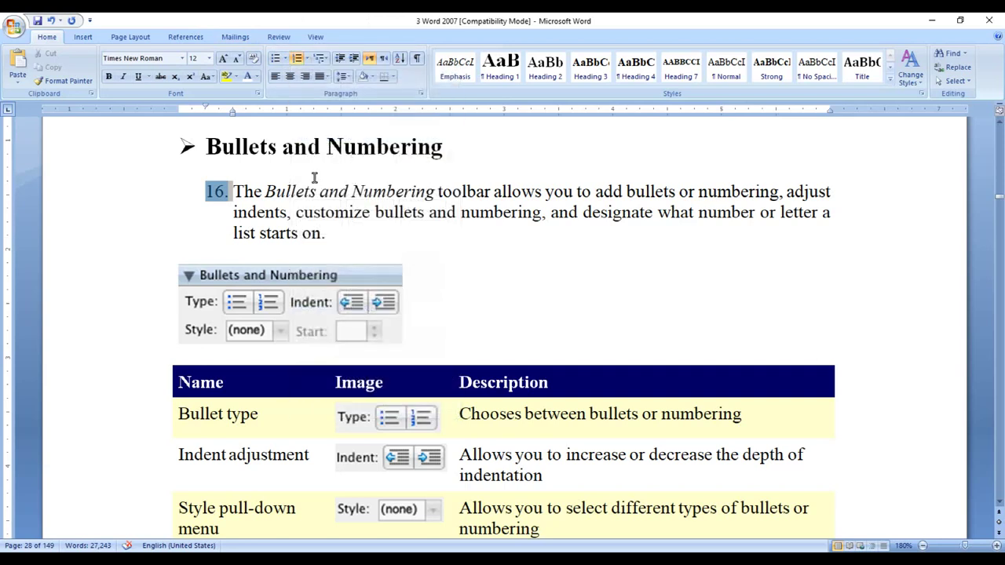
{"action": "left_click", "coordinate": [359, 239]}
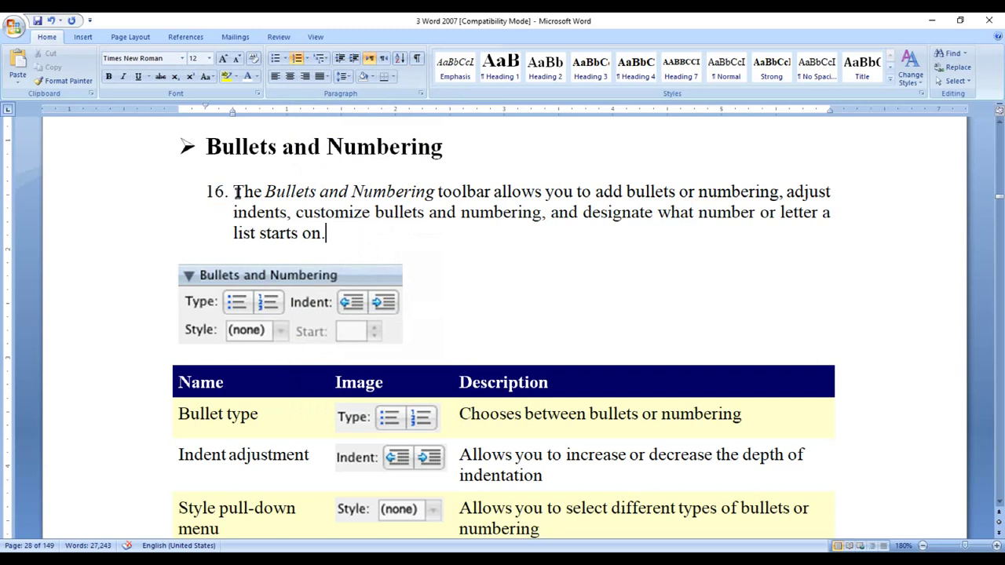
{"action": "left_click", "coordinate": [212, 191]}
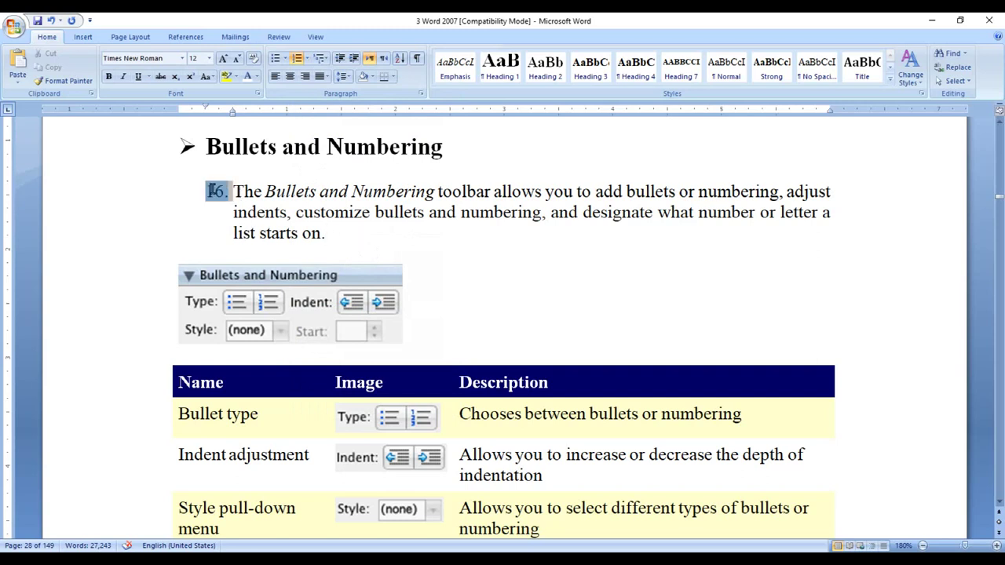
{"action": "left_click", "coordinate": [353, 232]}
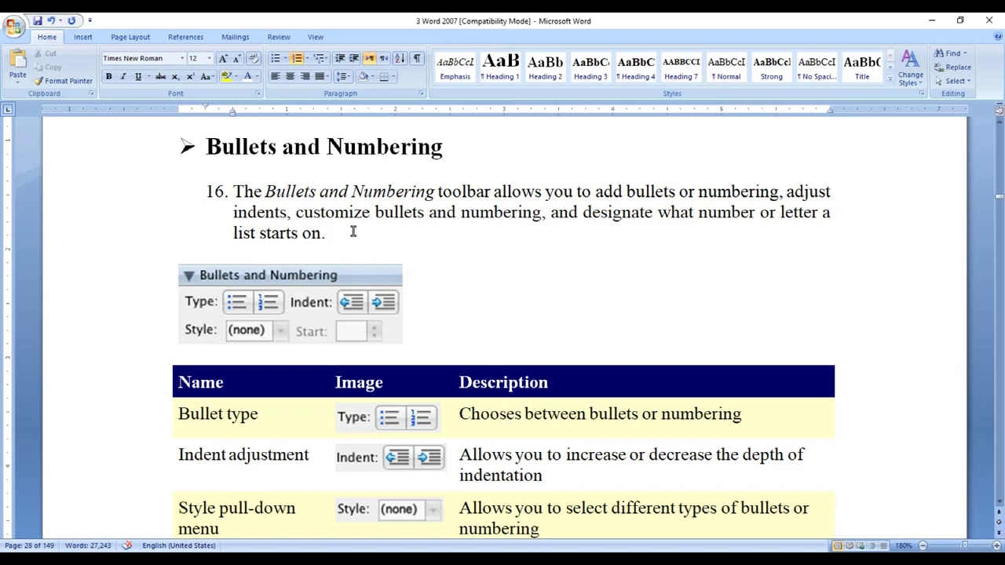
Add sub-item a. reading 'hkjdhkahd jdhlkahdklahdad' under item 16, then an empty roman sub-item i.
{"action": "key", "text": "Return"}
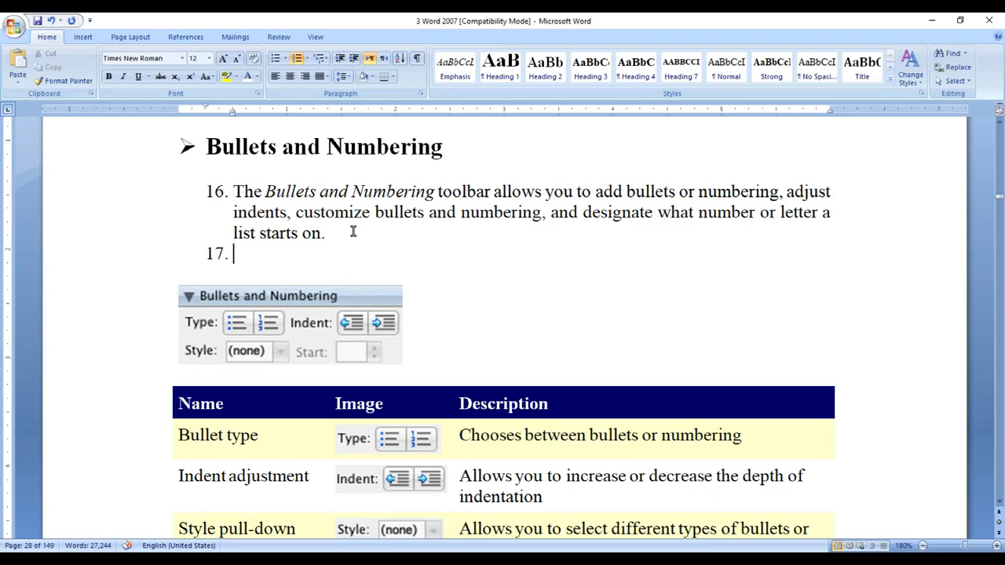
{"action": "key", "text": "Tab"}
{"action": "type", "text": "hkjdhkahd jdhlkahdklahdad"}
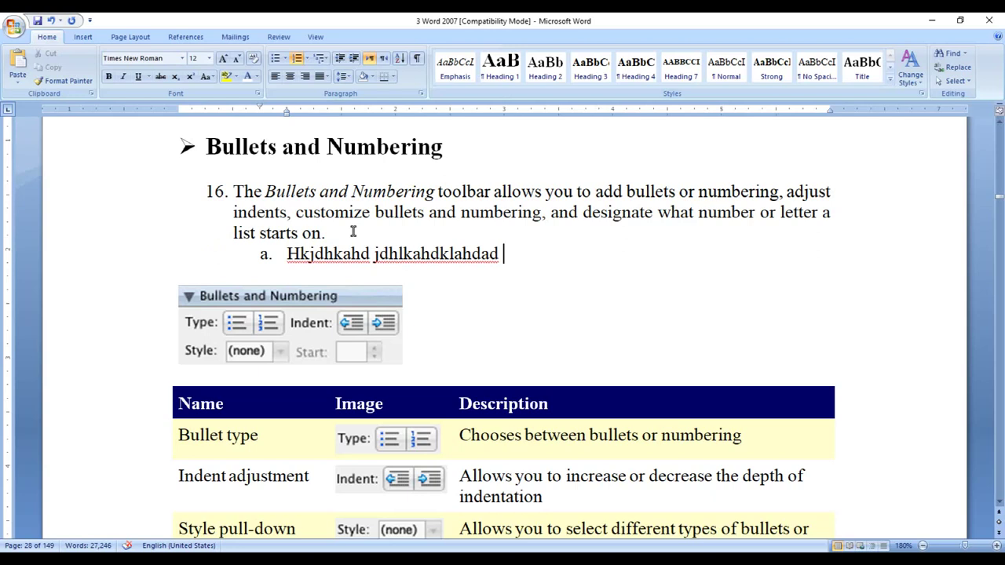
{"action": "key", "text": "Return"}
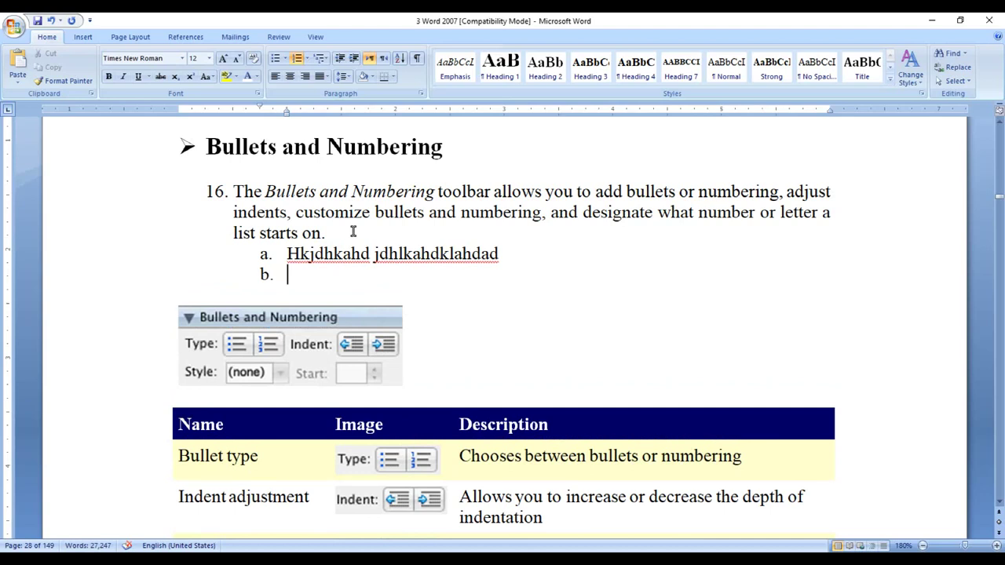
{"action": "key", "text": "Tab"}
{"action": "scroll", "coordinate": [308, 290], "scroll_direction": "down", "scroll_amount": 3}
{"action": "scroll", "coordinate": [308, 290], "scroll_direction": "down", "scroll_amount": 2}
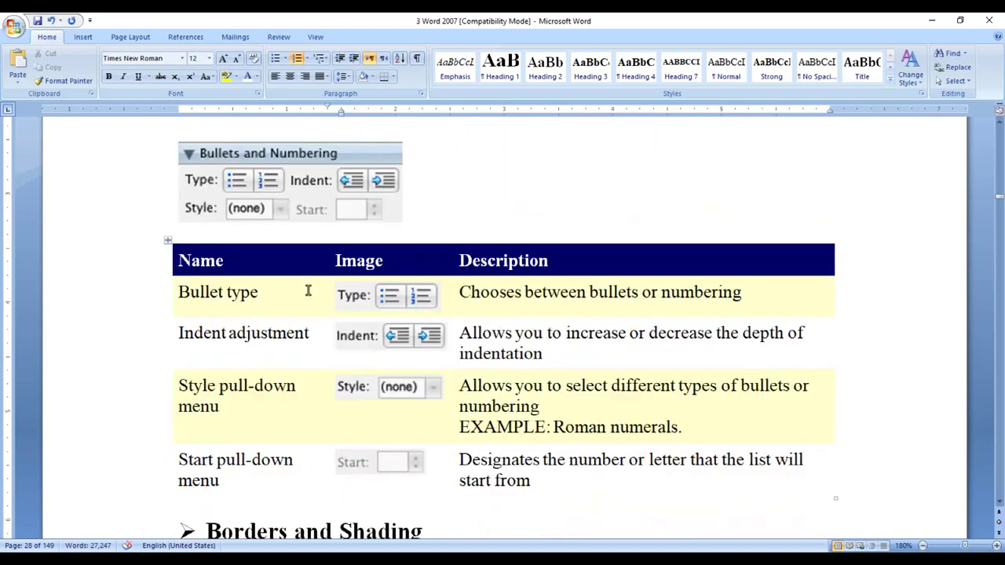
{"action": "scroll", "coordinate": [306, 291], "scroll_direction": "down", "scroll_amount": 2}
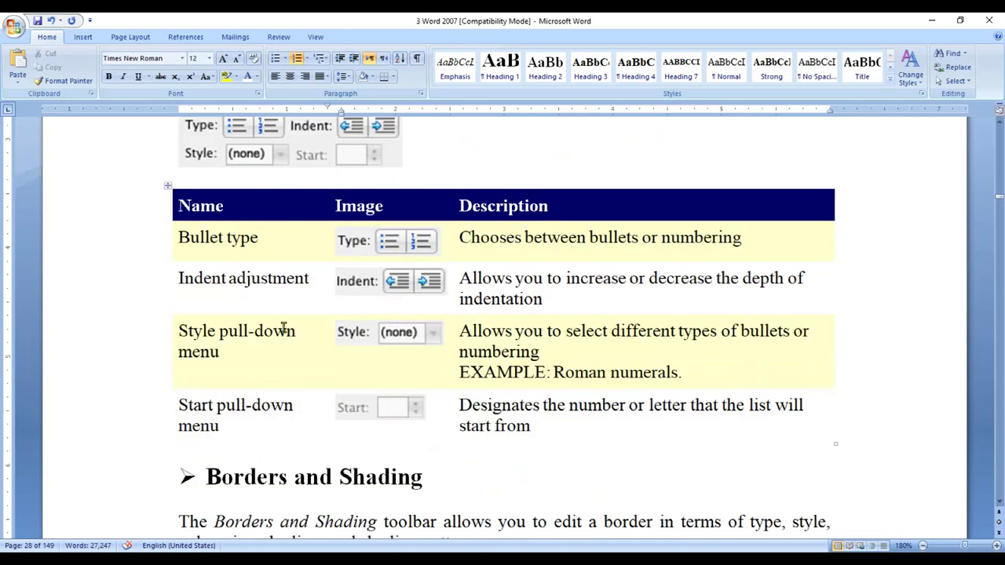
{"action": "scroll", "coordinate": [280, 345], "scroll_direction": "down", "scroll_amount": 2}
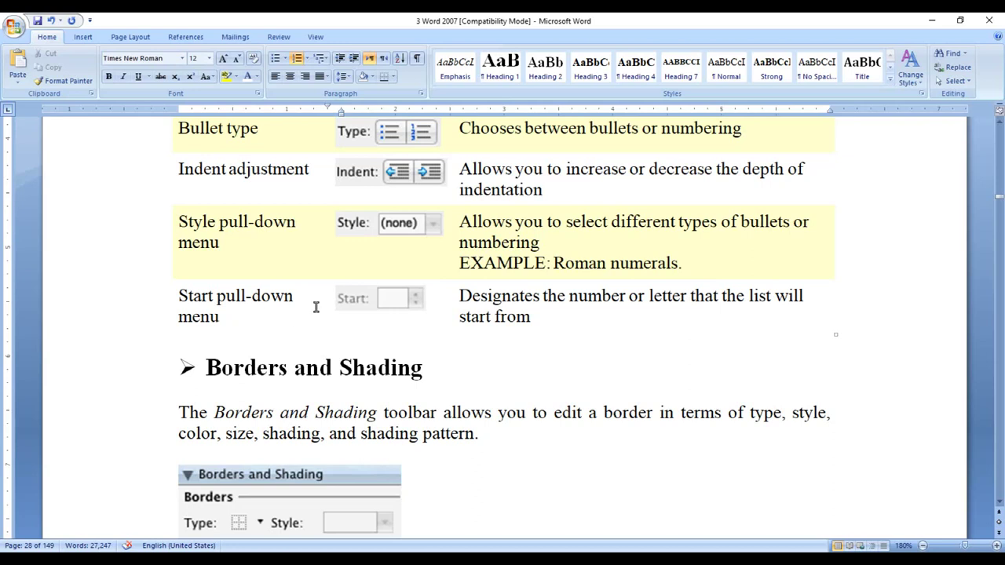
{"action": "scroll", "coordinate": [313, 303], "scroll_direction": "down", "scroll_amount": 1}
{"action": "scroll", "coordinate": [313, 301], "scroll_direction": "up", "scroll_amount": 2}
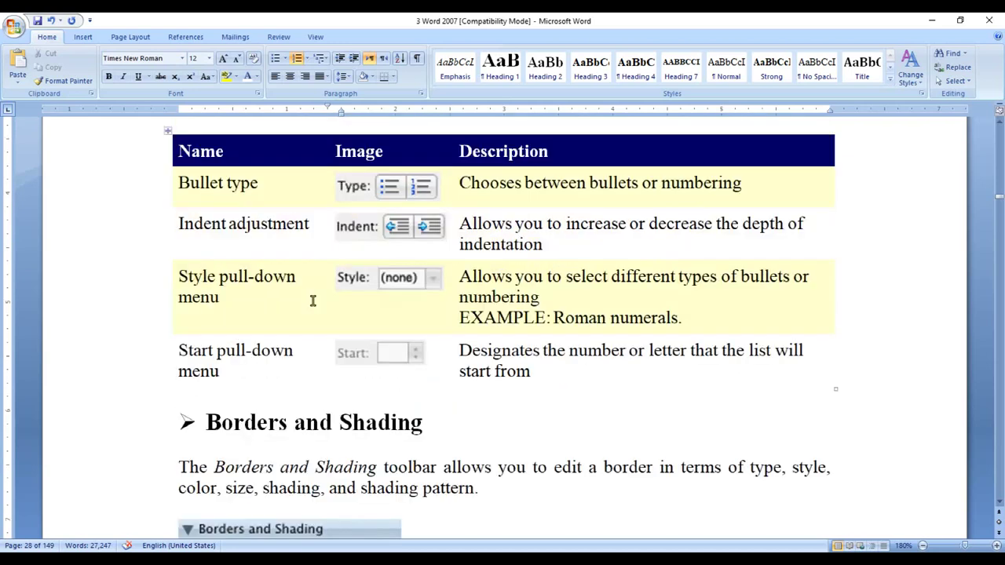
{"action": "scroll", "coordinate": [312, 301], "scroll_direction": "up", "scroll_amount": 2}
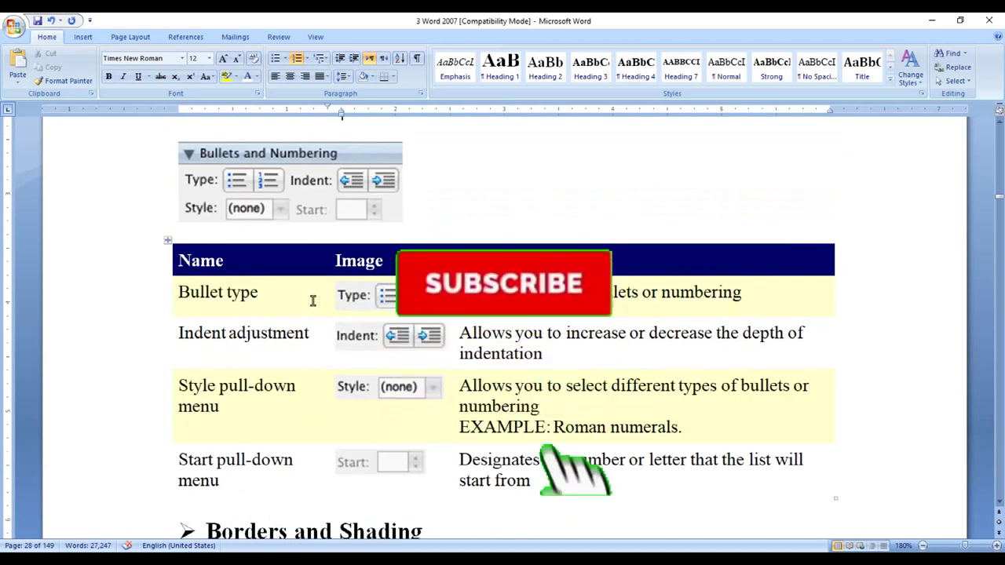
{"action": "scroll", "coordinate": [308, 284], "scroll_direction": "up", "scroll_amount": 2}
{"action": "scroll", "coordinate": [307, 283], "scroll_direction": "up", "scroll_amount": 2}
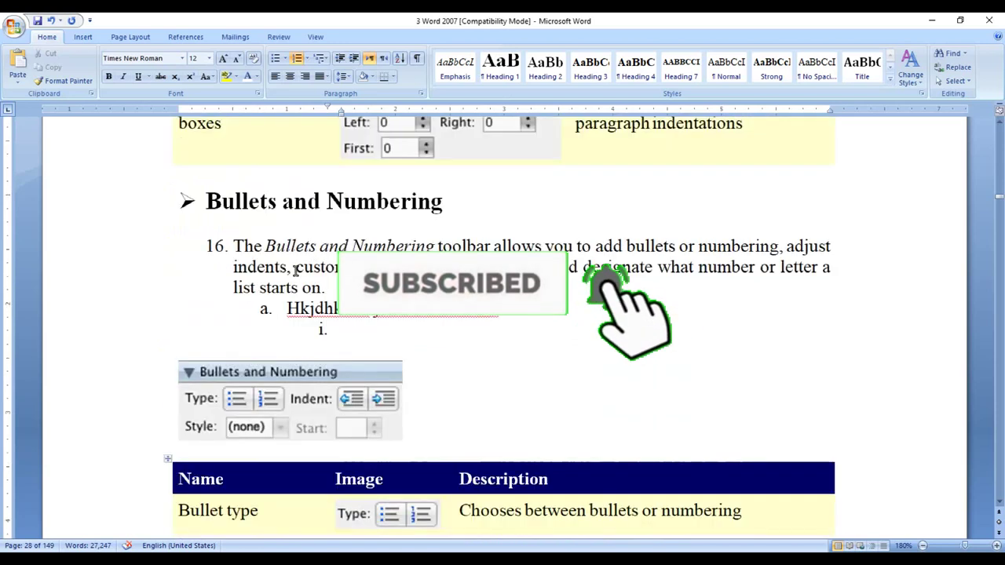
{"action": "scroll", "coordinate": [289, 268], "scroll_direction": "down", "scroll_amount": 1}
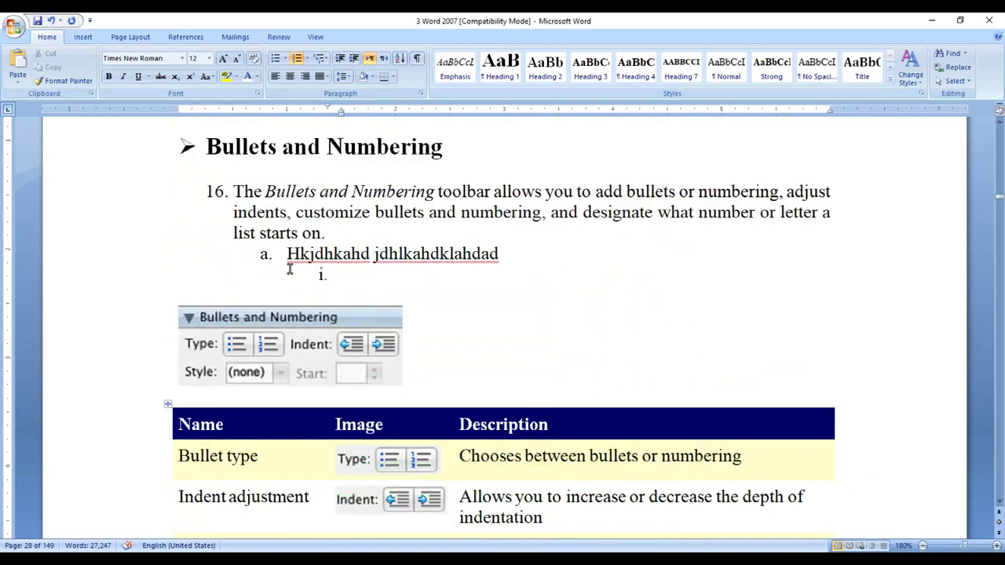